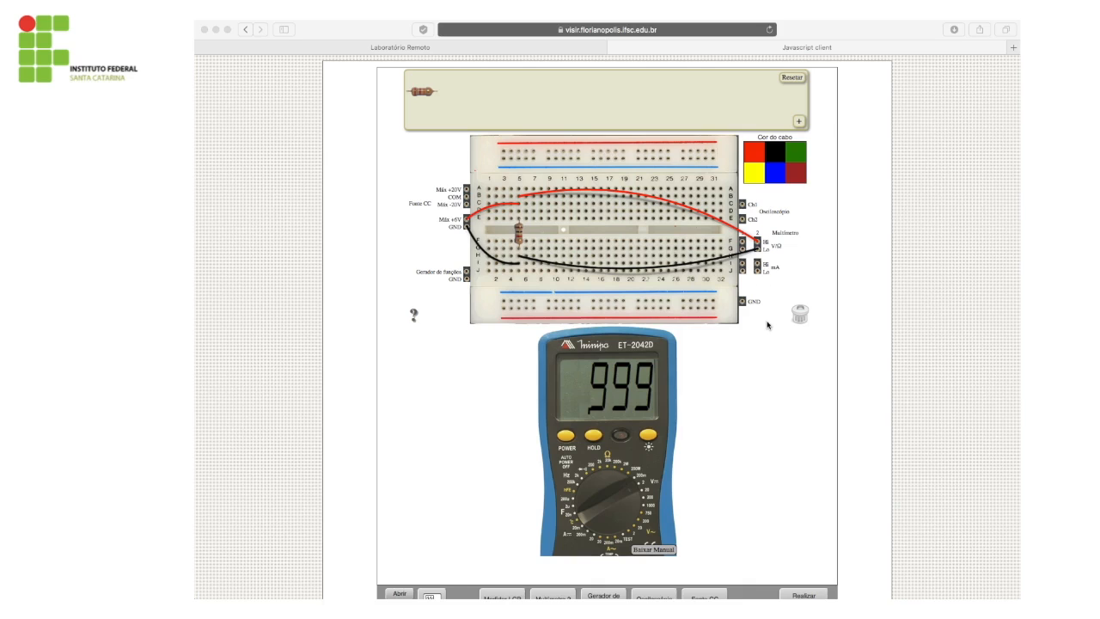
Delete the red and black cables that connect the resistor to Multimeter 2's V/Ω terminals.
{"action": "left_click", "coordinate": [689, 210]}
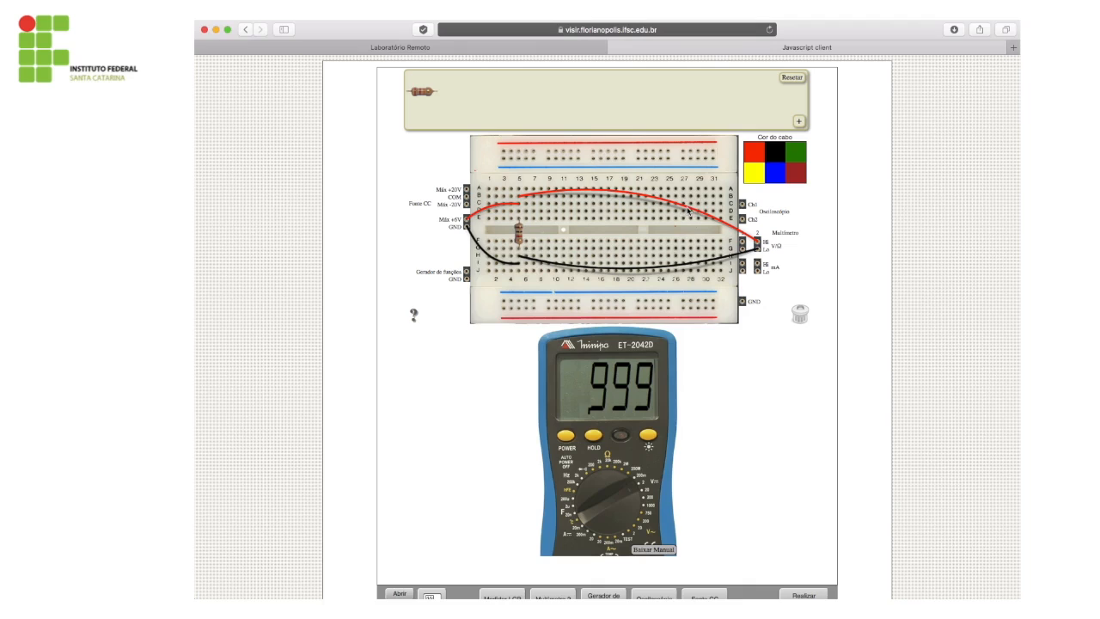
{"action": "left_click", "coordinate": [795, 311]}
{"action": "left_click", "coordinate": [698, 269]}
{"action": "left_click", "coordinate": [800, 316]}
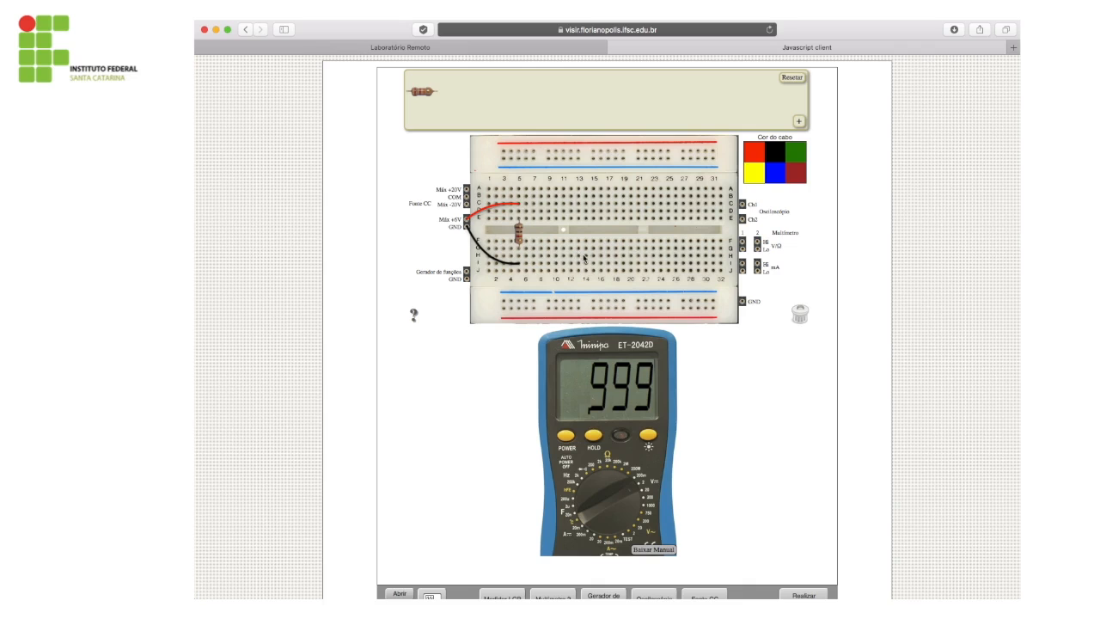
Reroute the red +6V supply cable from the breadboard to Multimeter 2's mA Hi terminal and arch it above the resistor.
{"action": "scroll", "coordinate": [598, 262], "scroll_direction": "down", "scroll_amount": 1}
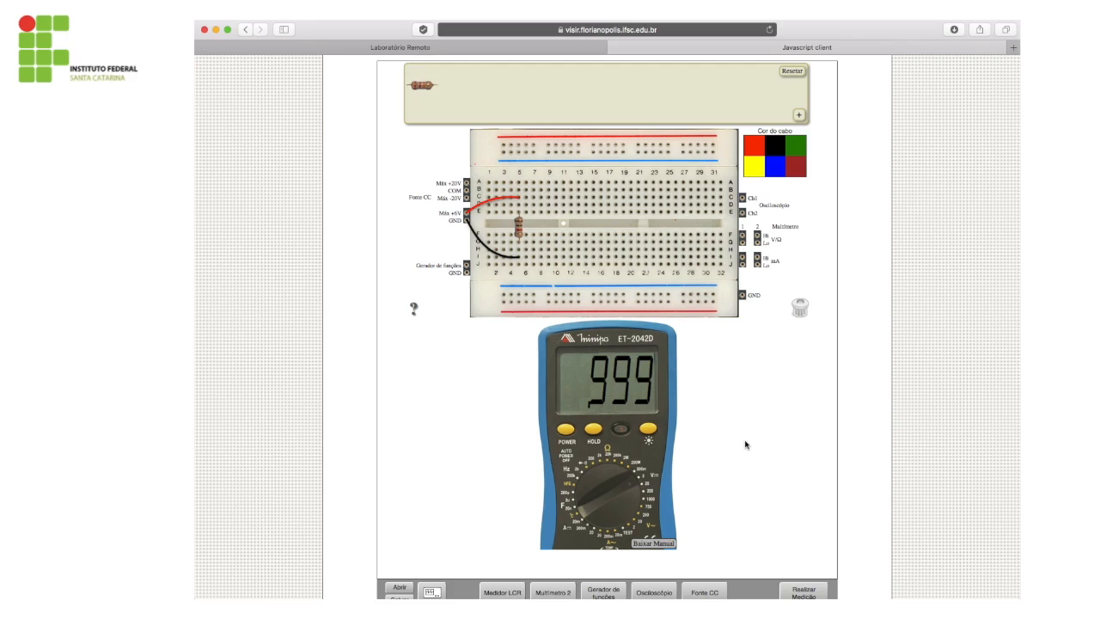
{"action": "left_click", "coordinate": [507, 200]}
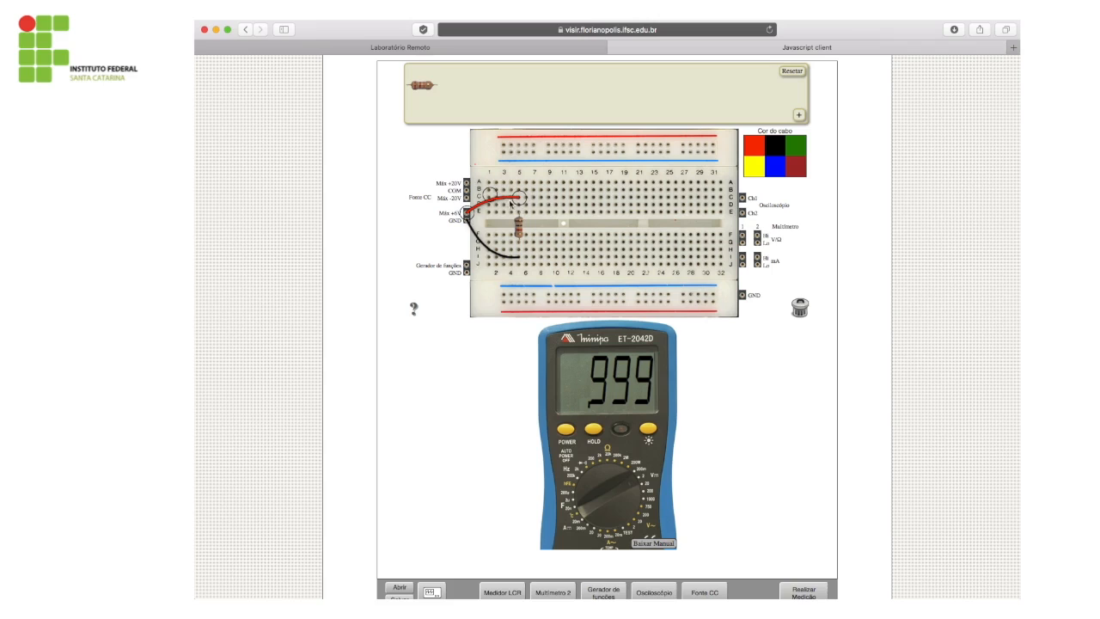
{"action": "left_click_drag", "start_coordinate": [518, 201], "coordinate": [756, 258]}
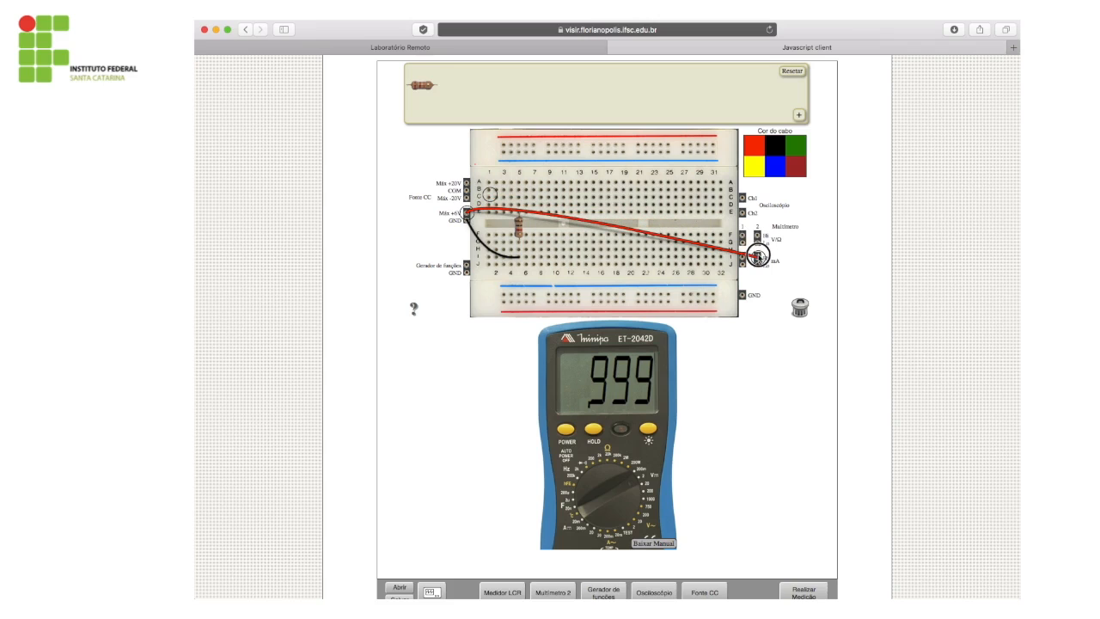
{"action": "left_click_drag", "start_coordinate": [491, 206], "coordinate": [638, 146]}
{"action": "left_click", "coordinate": [810, 263]}
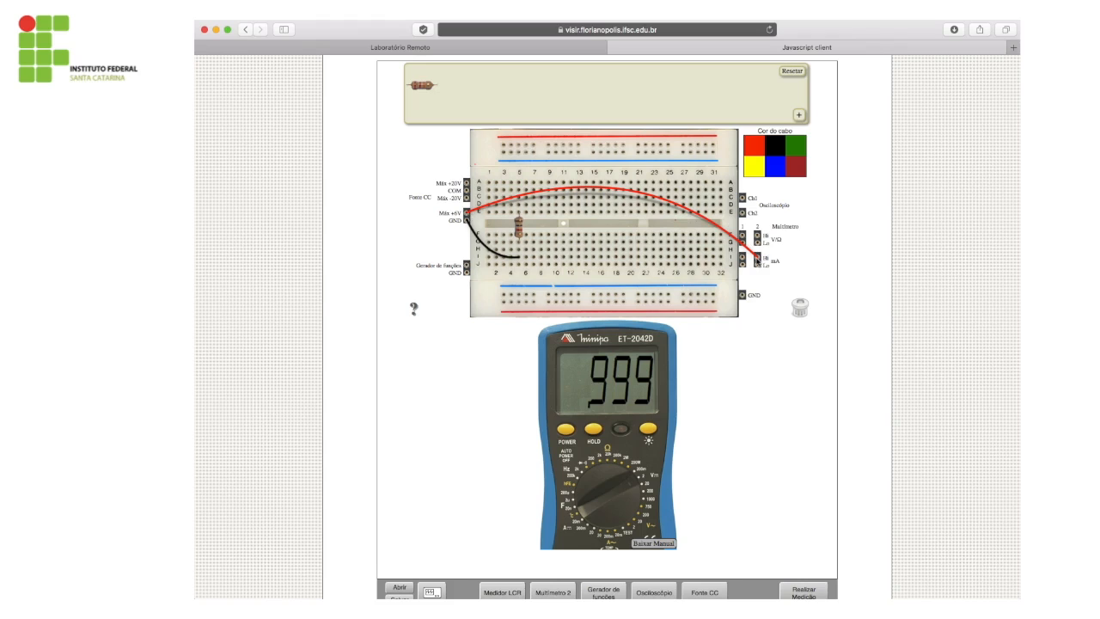
Add a yellow cable from Multimeter 2's mA Lo terminal to the resistor's upper end in breadboard column 5, curving it clear.
{"action": "scroll", "coordinate": [756, 261], "scroll_direction": "down", "scroll_amount": 1}
{"action": "left_click", "coordinate": [753, 169]}
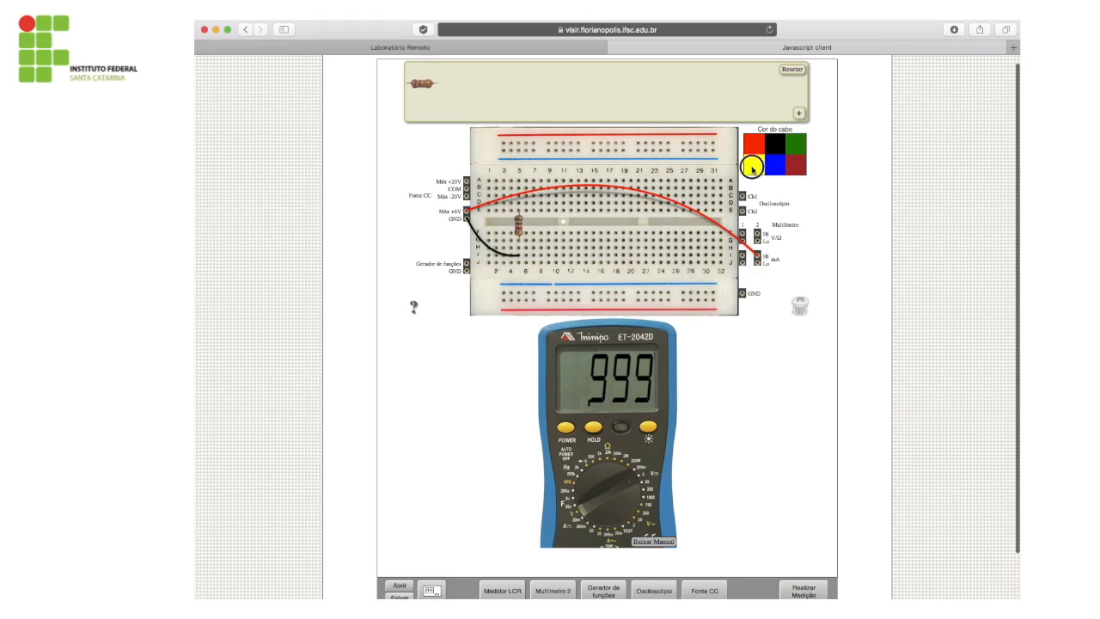
{"action": "left_click_drag", "start_coordinate": [759, 266], "coordinate": [520, 202]}
{"action": "left_click", "coordinate": [632, 208]}
{"action": "left_click_drag", "start_coordinate": [647, 188], "coordinate": [628, 243]}
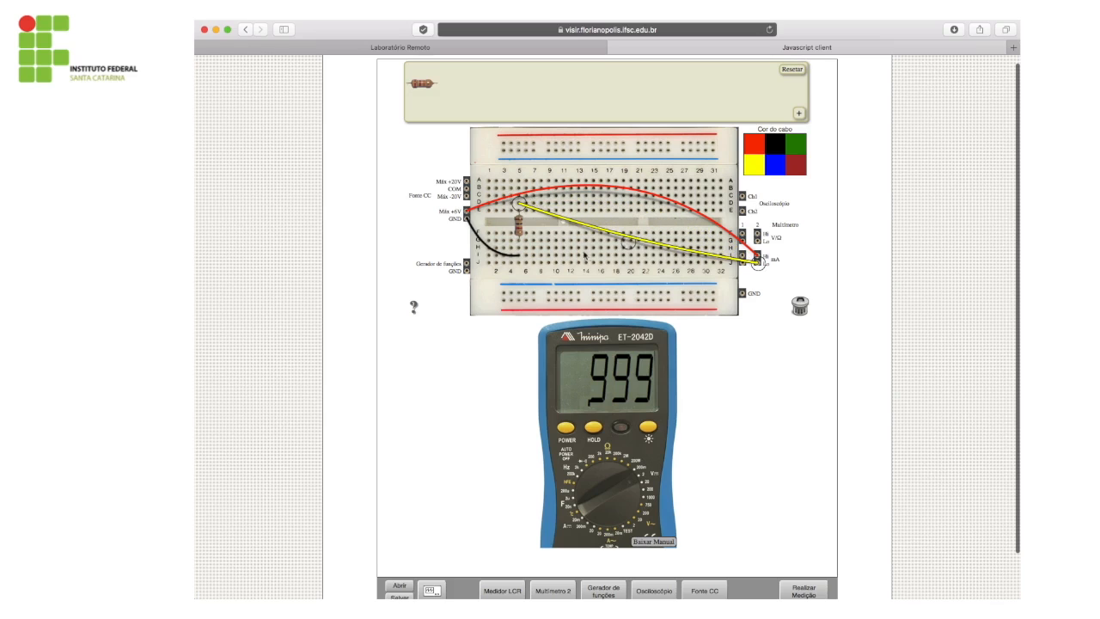
{"action": "left_click", "coordinate": [584, 255]}
{"action": "scroll", "coordinate": [584, 255], "scroll_direction": "down", "scroll_amount": 1}
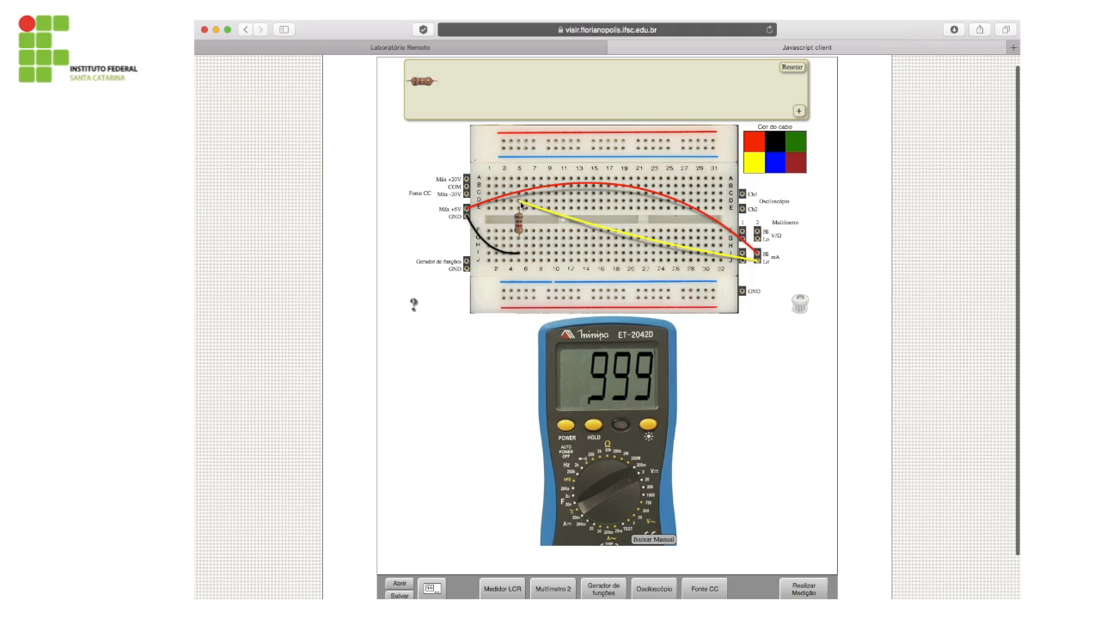
{"action": "left_click", "coordinate": [616, 233]}
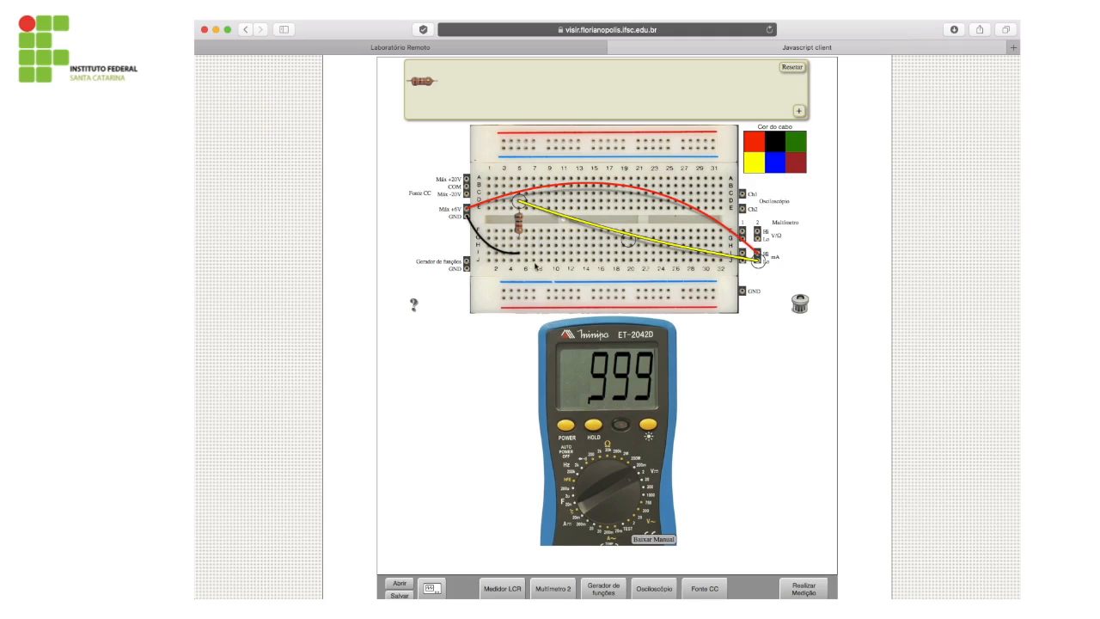
{"action": "left_click", "coordinate": [576, 255]}
{"action": "scroll", "coordinate": [577, 254], "scroll_direction": "down", "scroll_amount": 1}
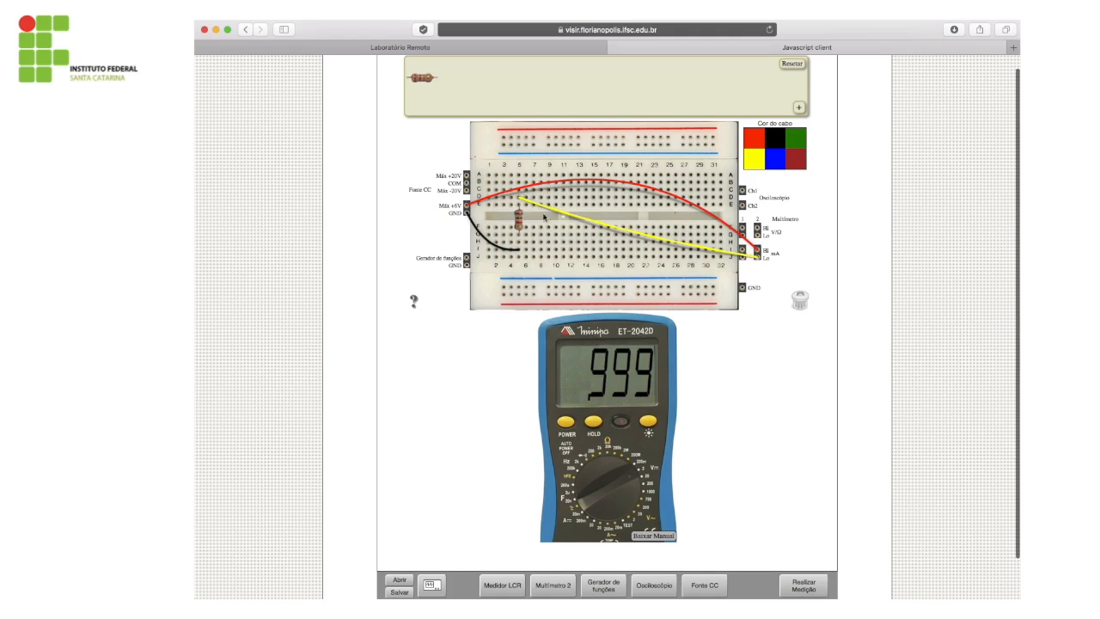
{"action": "mouse_move", "coordinate": [521, 228]}
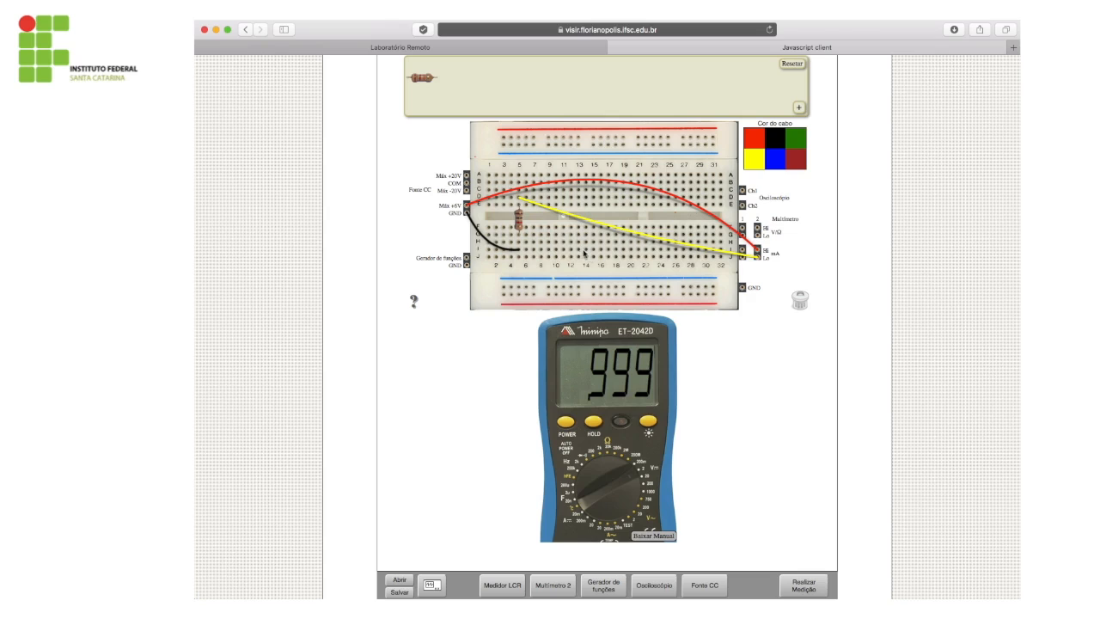
Check the DC power supply's settings and set Multimeter 2 to the 20m DC current range.
{"action": "left_click", "coordinate": [705, 583]}
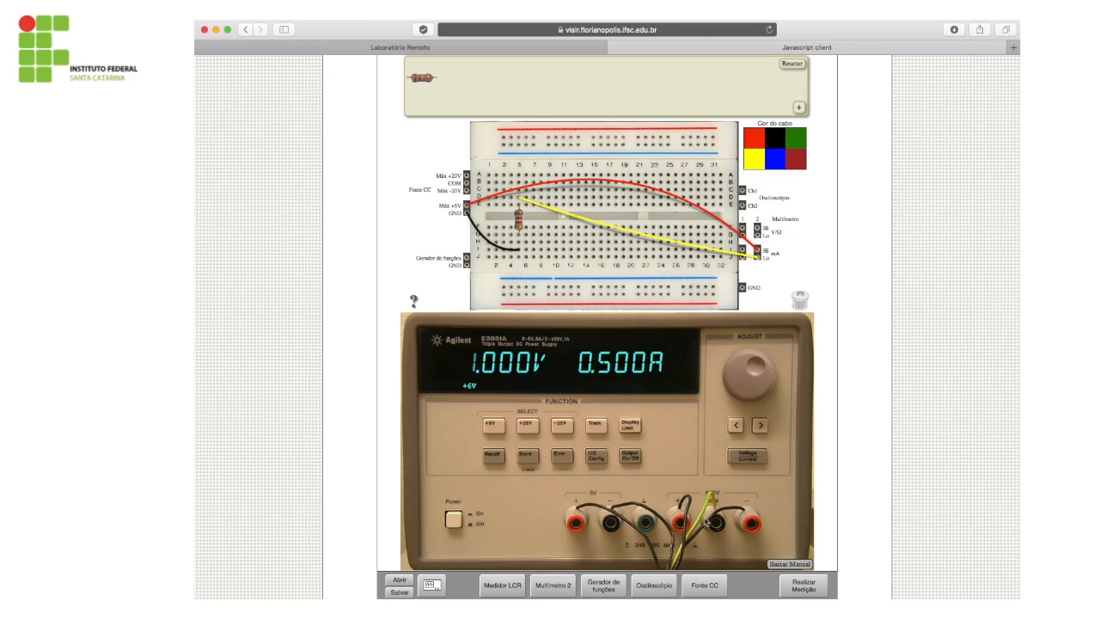
{"action": "left_click", "coordinate": [708, 589]}
{"action": "left_click", "coordinate": [557, 589]}
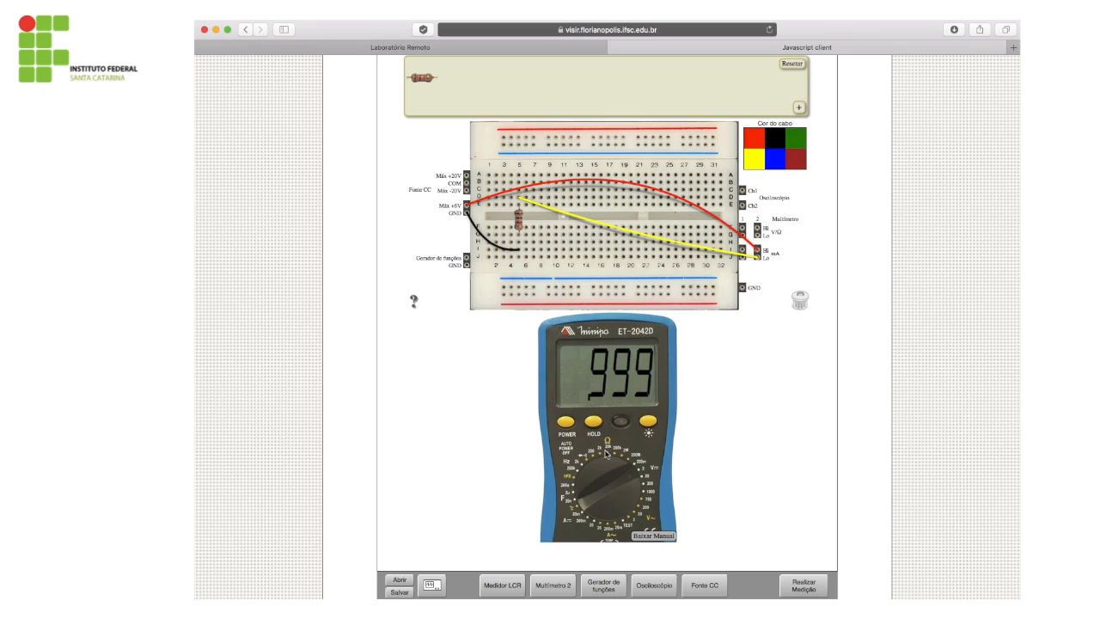
{"action": "scroll", "coordinate": [604, 457], "scroll_direction": "up", "scroll_amount": 5}
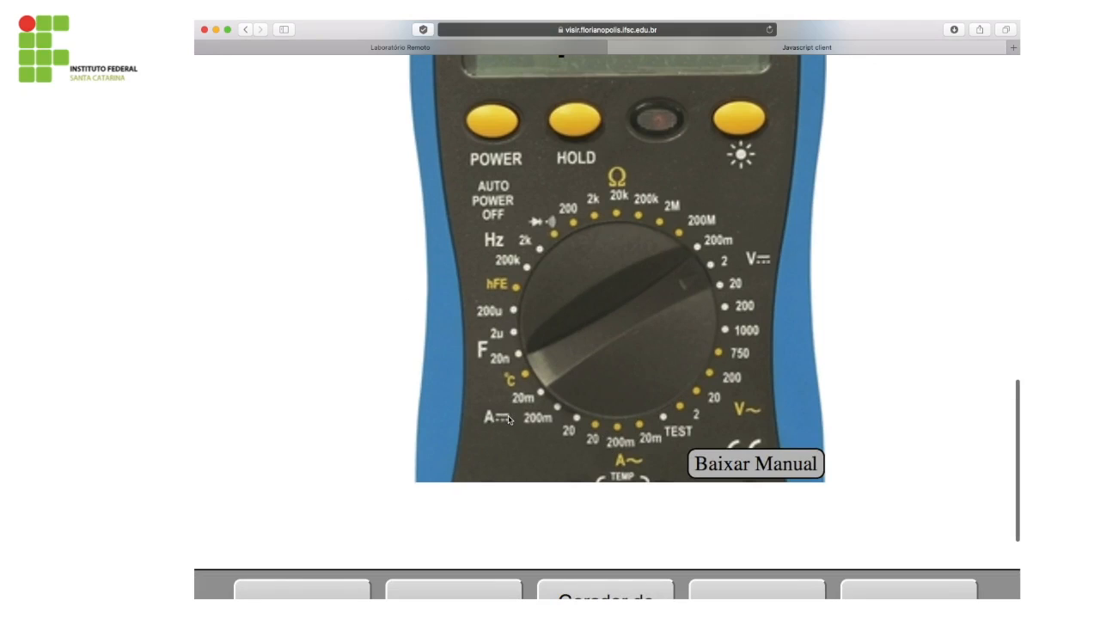
{"action": "left_click_drag", "start_coordinate": [687, 287], "coordinate": [555, 387]}
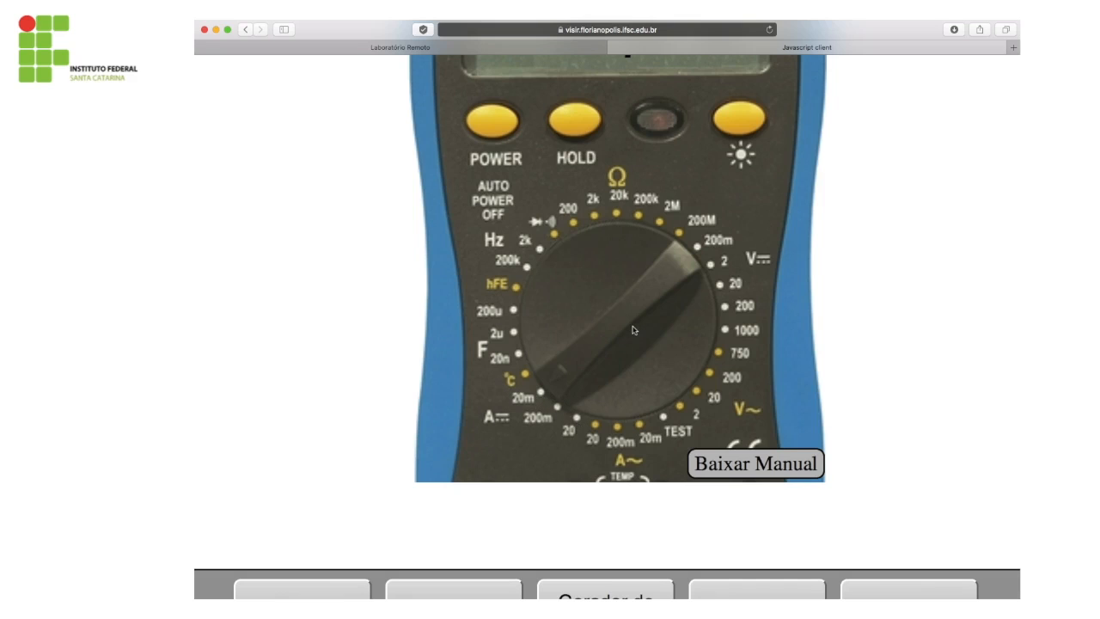
{"action": "scroll", "coordinate": [634, 330], "scroll_direction": "up", "scroll_amount": 1}
{"action": "scroll", "coordinate": [633, 332], "scroll_direction": "down", "scroll_amount": 2}
{"action": "scroll", "coordinate": [634, 333], "scroll_direction": "down", "scroll_amount": 5}
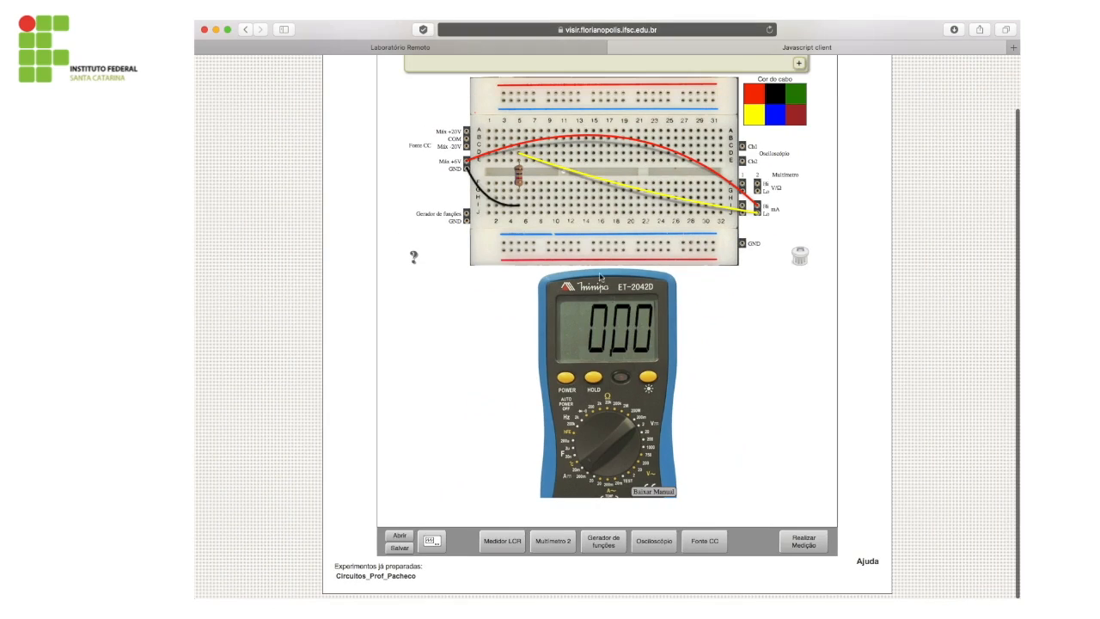
Review the DC supply's output setting, return to Multimeter 2 and run the current measurement.
{"action": "left_click", "coordinate": [705, 540]}
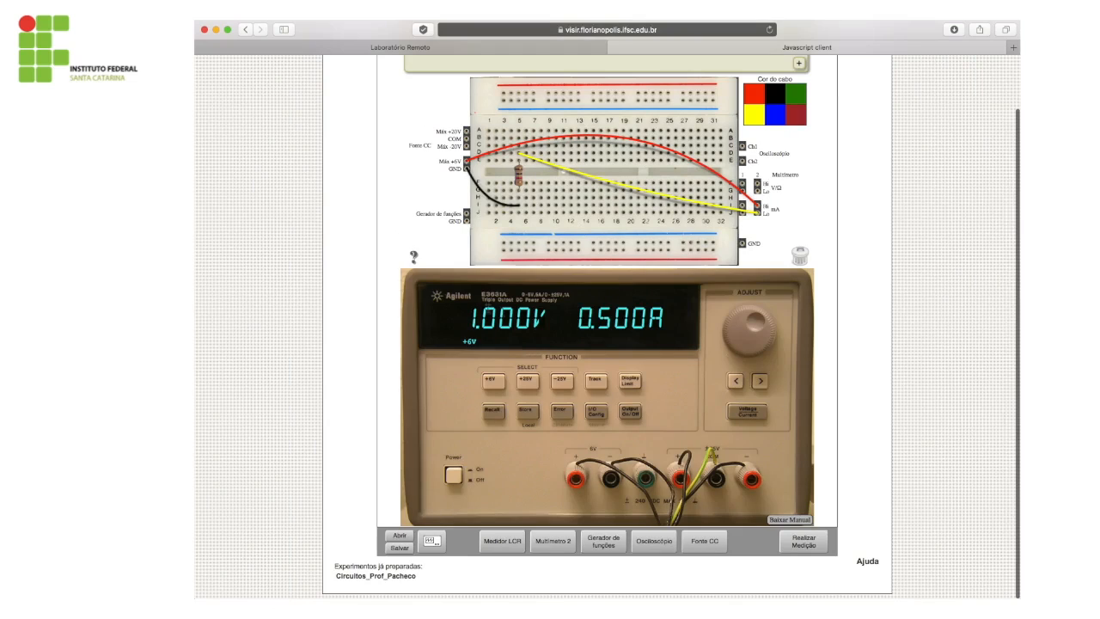
{"action": "left_click", "coordinate": [563, 541]}
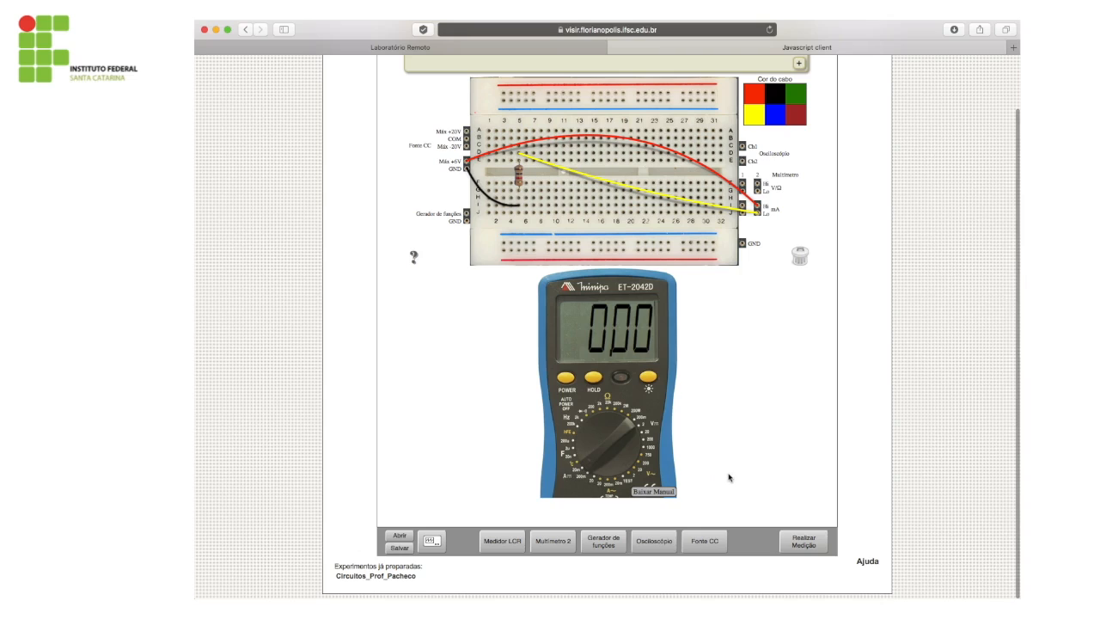
{"action": "left_click", "coordinate": [806, 545]}
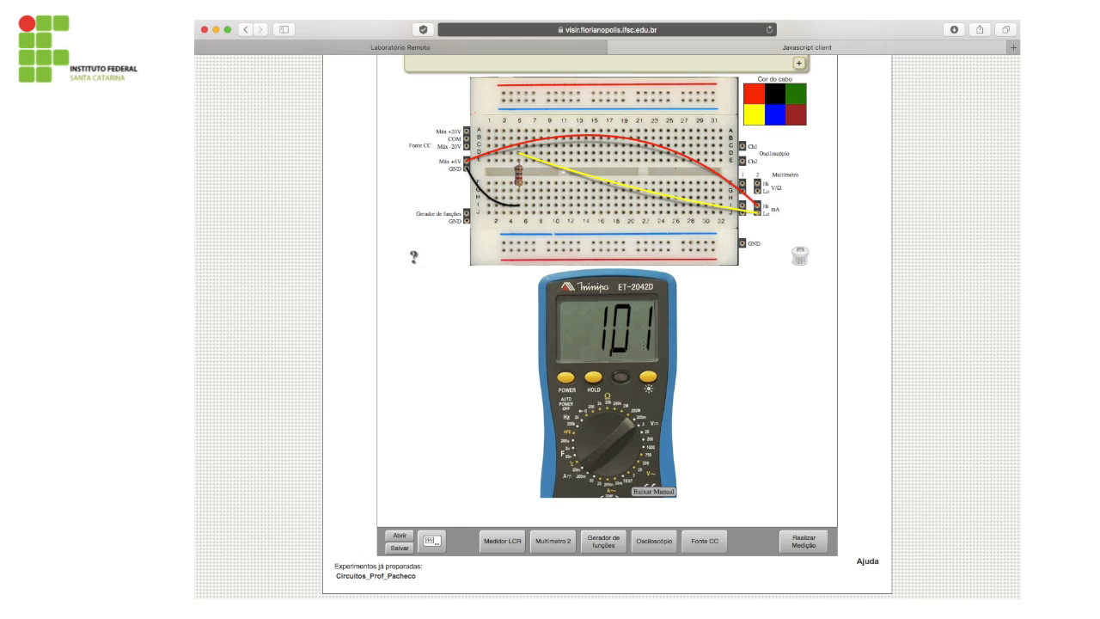
Set the DC supply's +6V output to 5.000 V and run the current measurement on Multimeter 2 again.
{"action": "mouse_move", "coordinate": [524, 191]}
{"action": "left_click", "coordinate": [712, 543]}
{"action": "left_click_drag", "start_coordinate": [760, 325], "coordinate": [740, 347]}
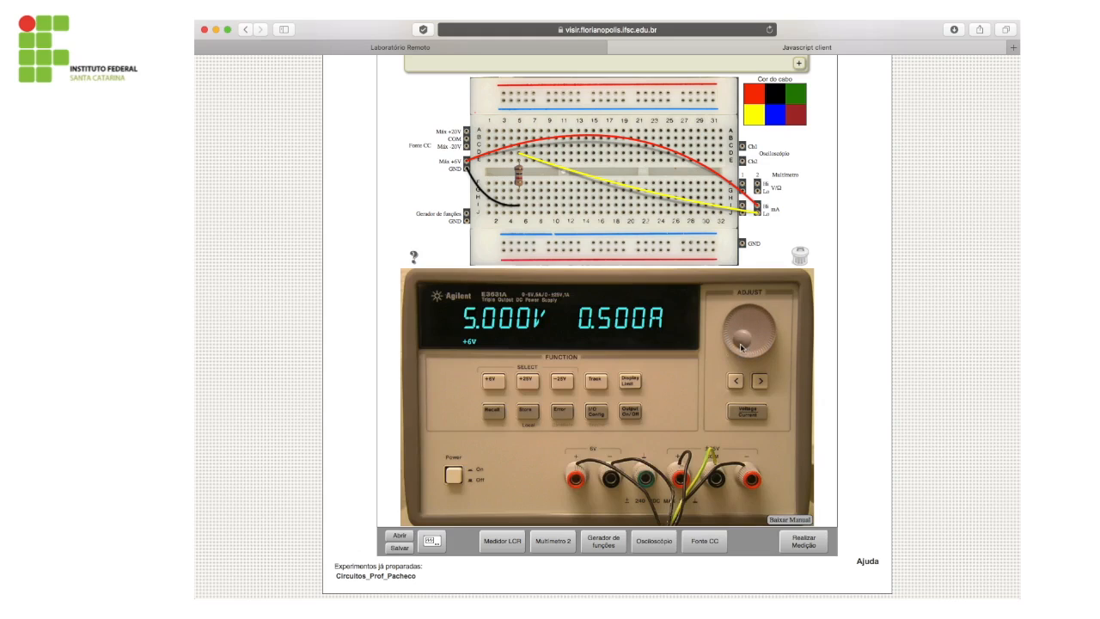
{"action": "left_click", "coordinate": [564, 545]}
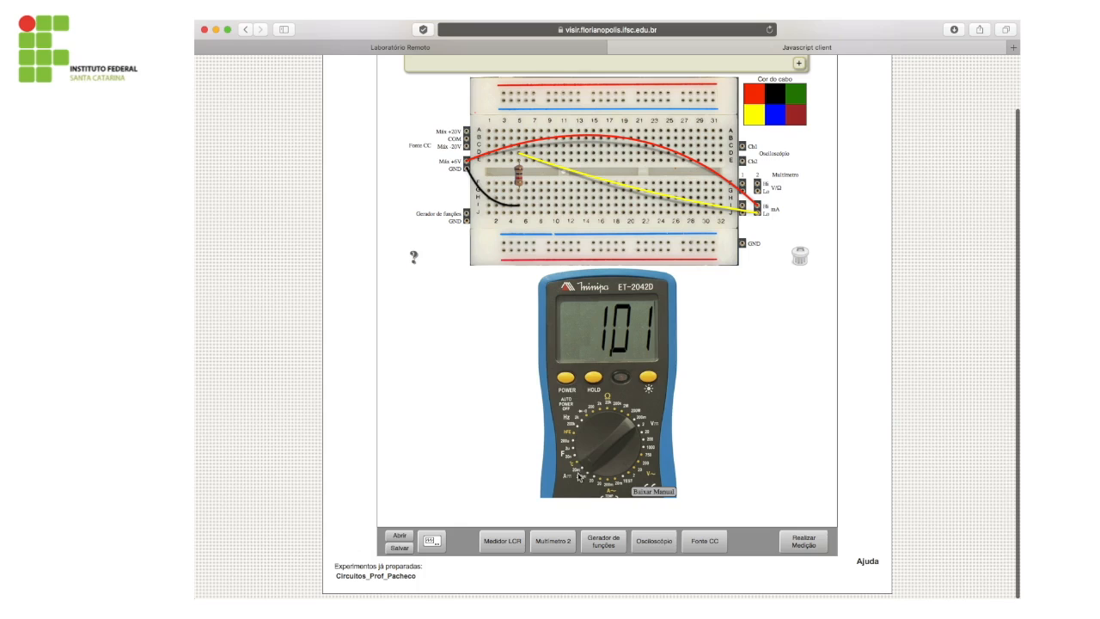
{"action": "left_click", "coordinate": [798, 541]}
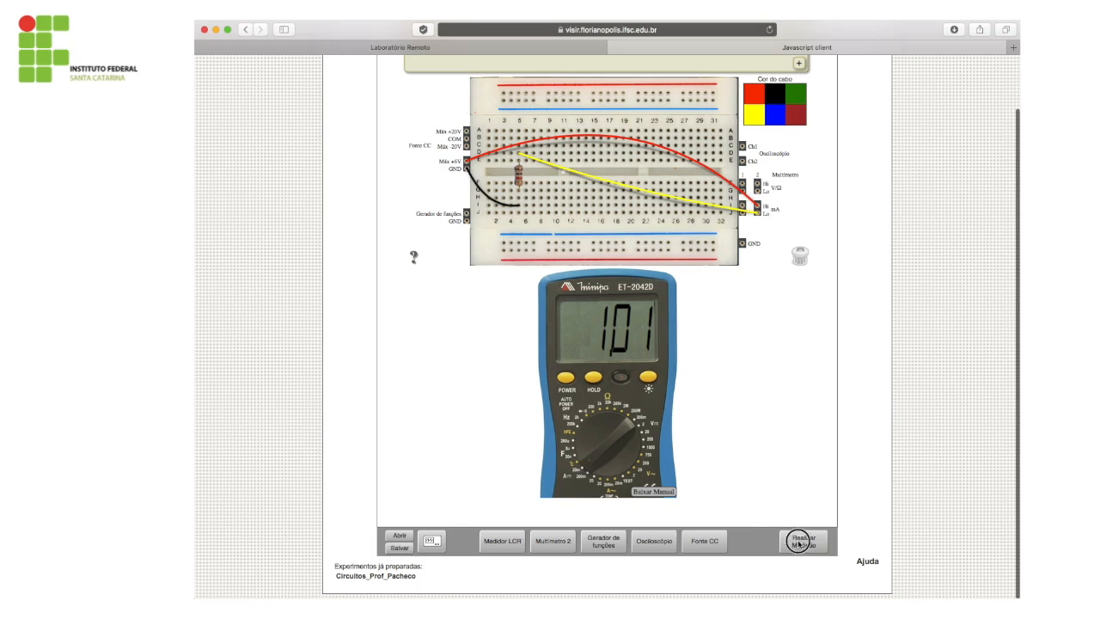